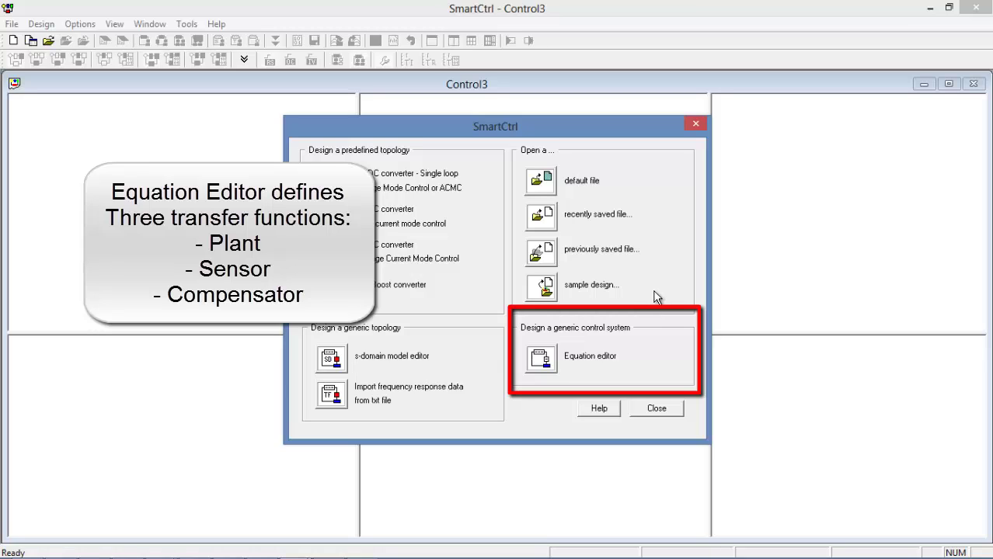
# - Load the default buck power-stage equations into the plant editor and review the code down to return Gd
pyautogui.click(542, 362)
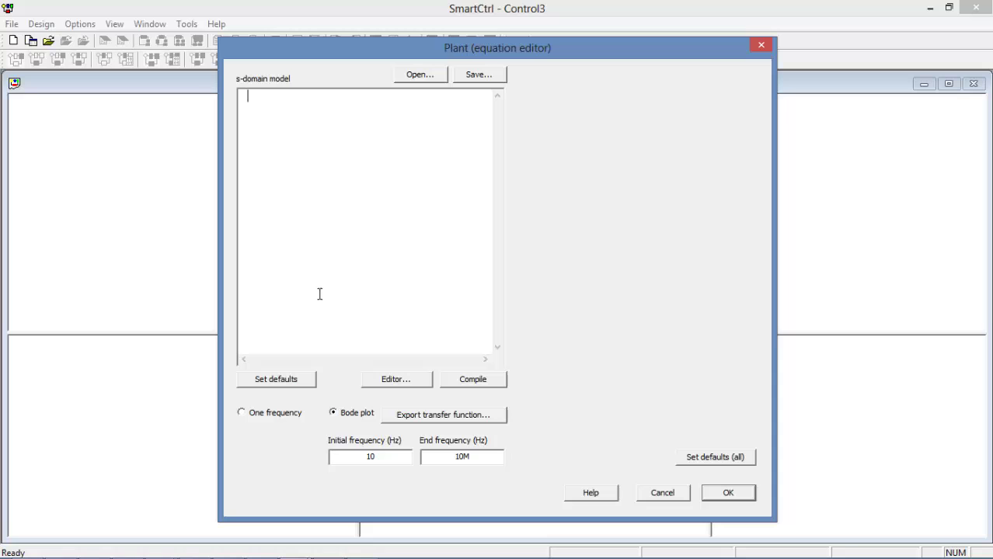
pyautogui.click(280, 379)
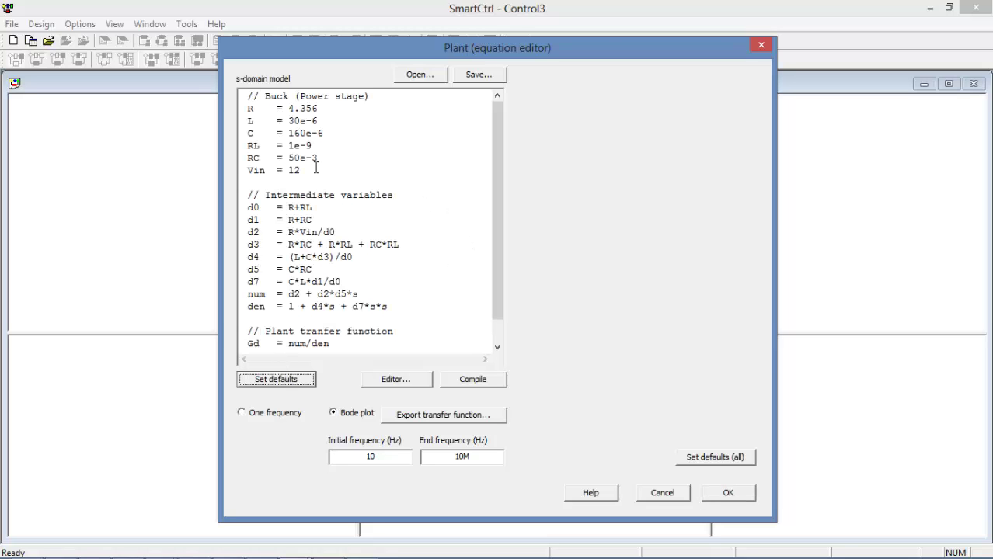
pyautogui.moveTo(315, 169); pyautogui.dragTo(247, 105)
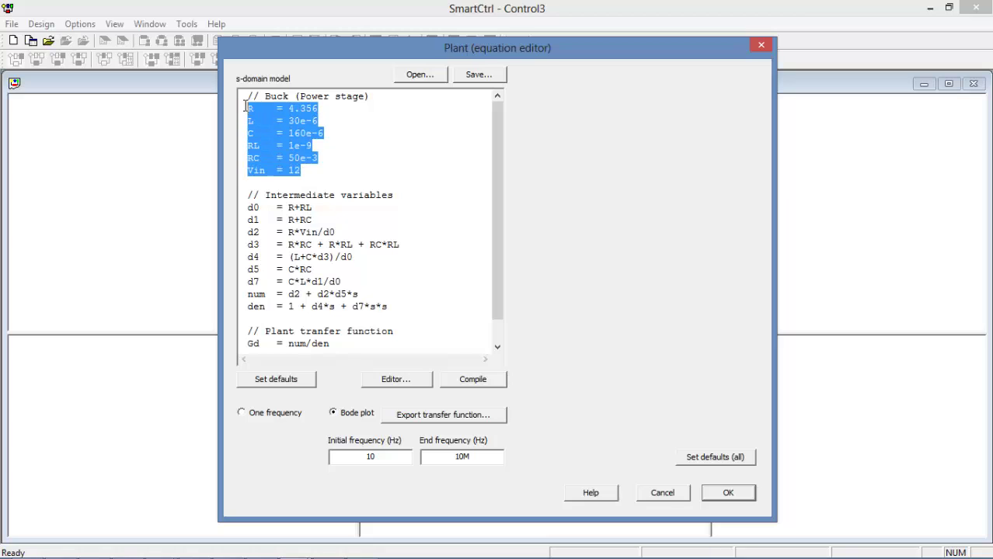
pyautogui.click(381, 143)
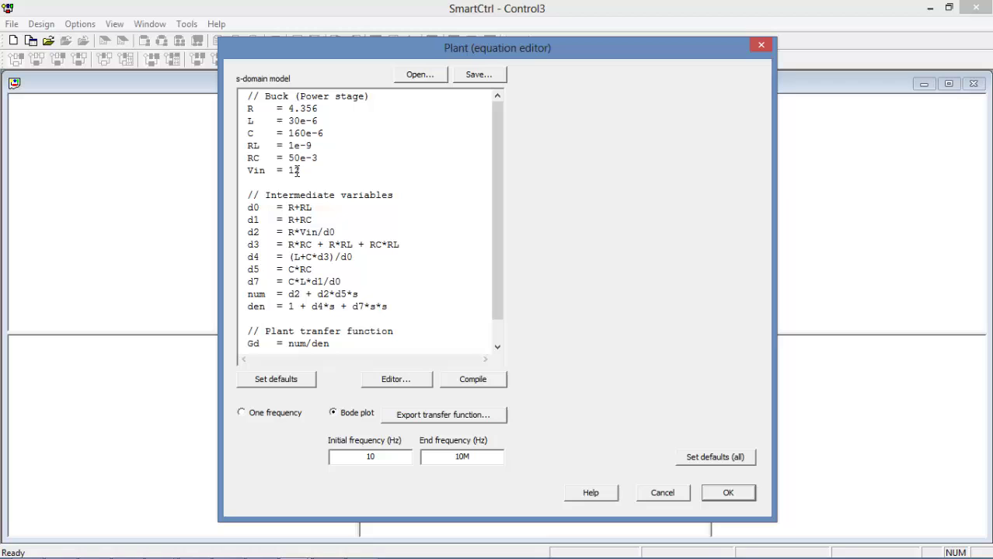
pyautogui.doubleClick(497, 347)
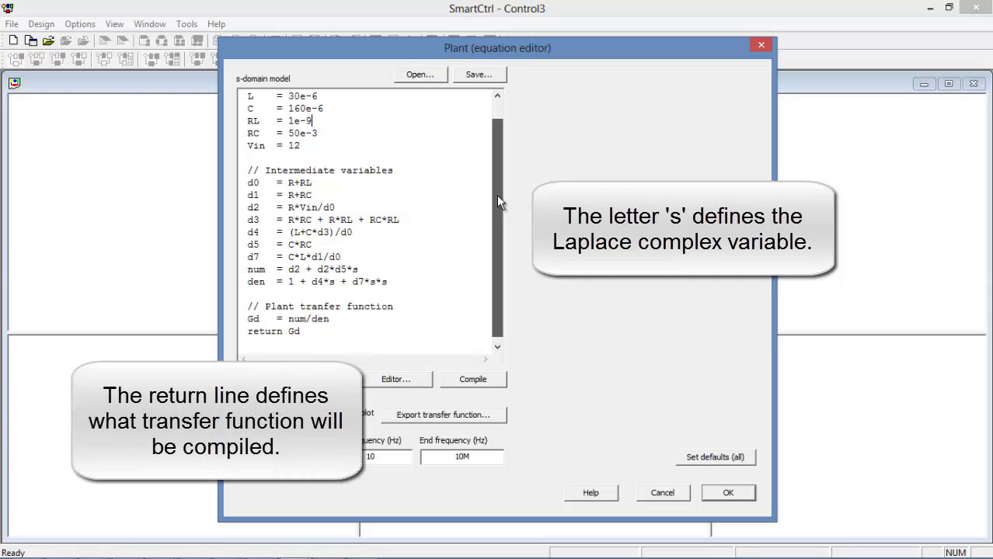
pyautogui.scroll(1, 497, 195)
pyautogui.moveTo(498, 189); pyautogui.dragTo(498, 179)
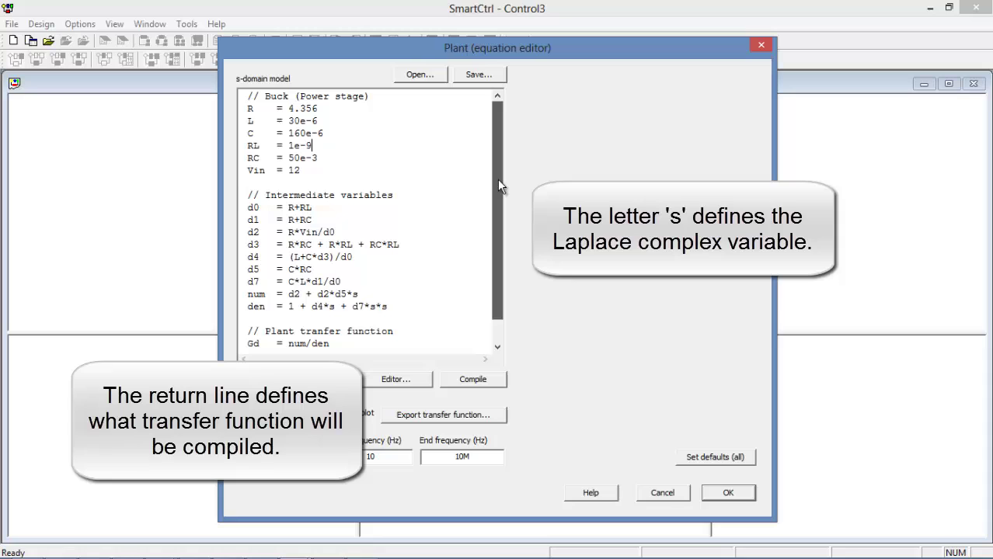
pyautogui.moveTo(497, 182); pyautogui.dragTo(496, 194)
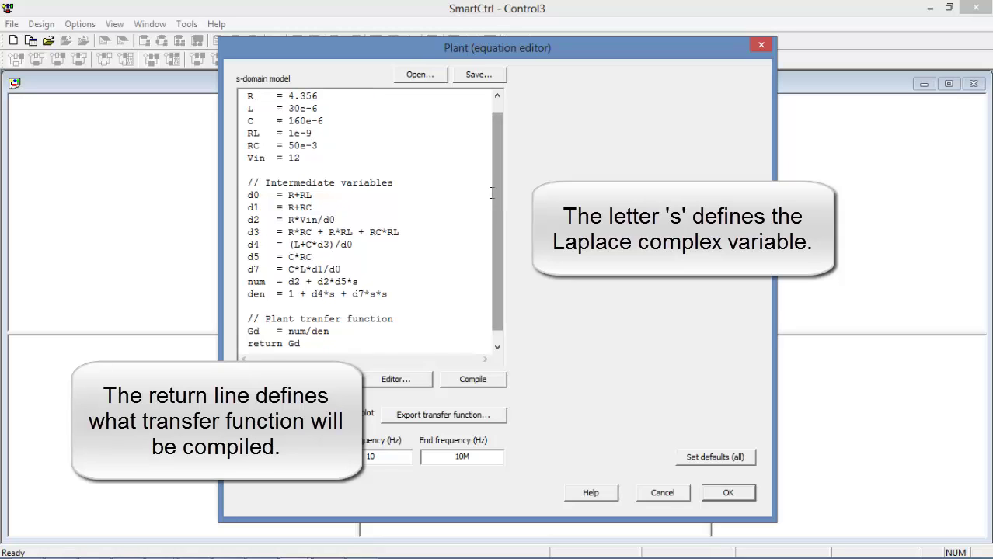
# - Compile the buck plant model to plot magnitude and phase Bode diagrams from 10 Hz to 10 MHz
pyautogui.click(463, 378)
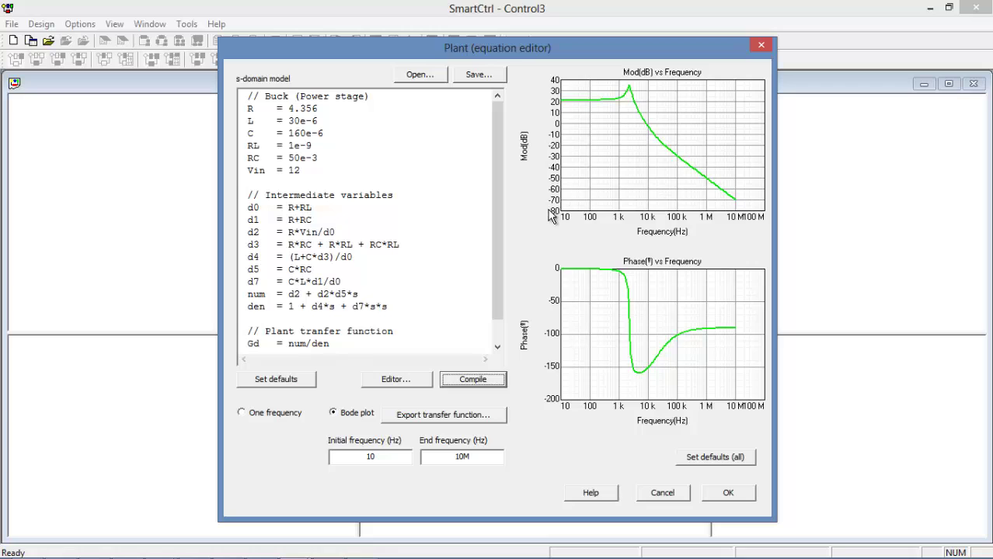
# - Accept the plant, then load, compile and accept the default voltage-divider sensor K = Rb/(Ra+Rb)
pyautogui.click(730, 495)
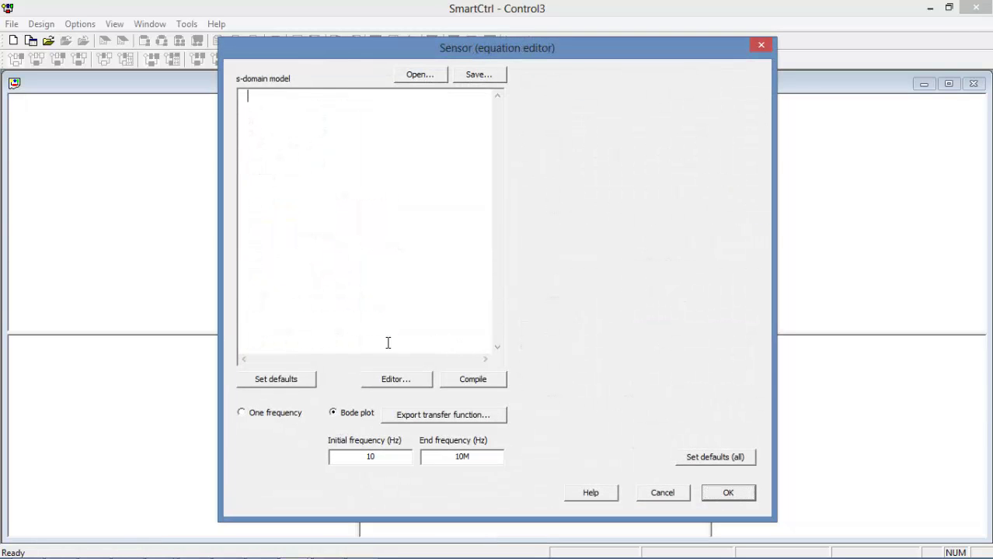
pyautogui.click(296, 383)
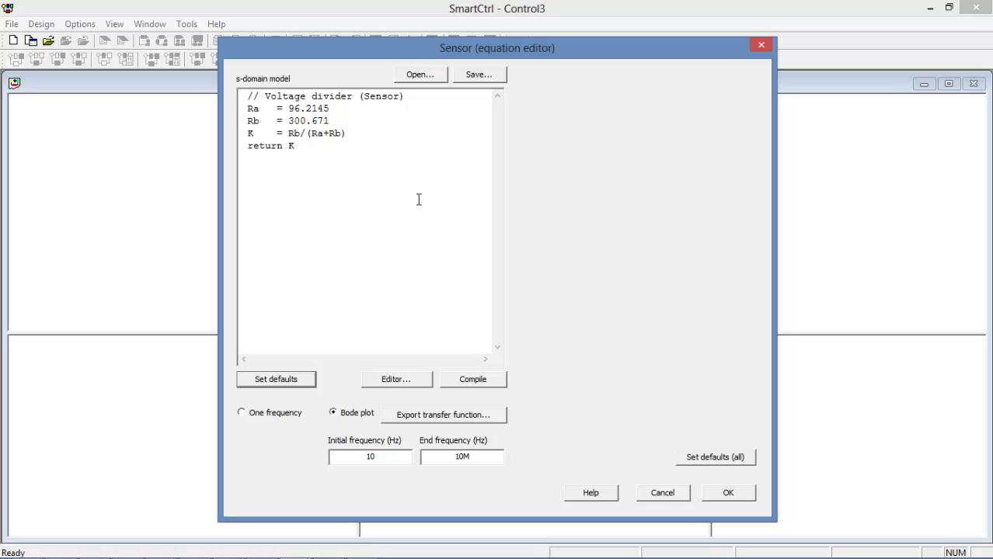
pyautogui.click(478, 383)
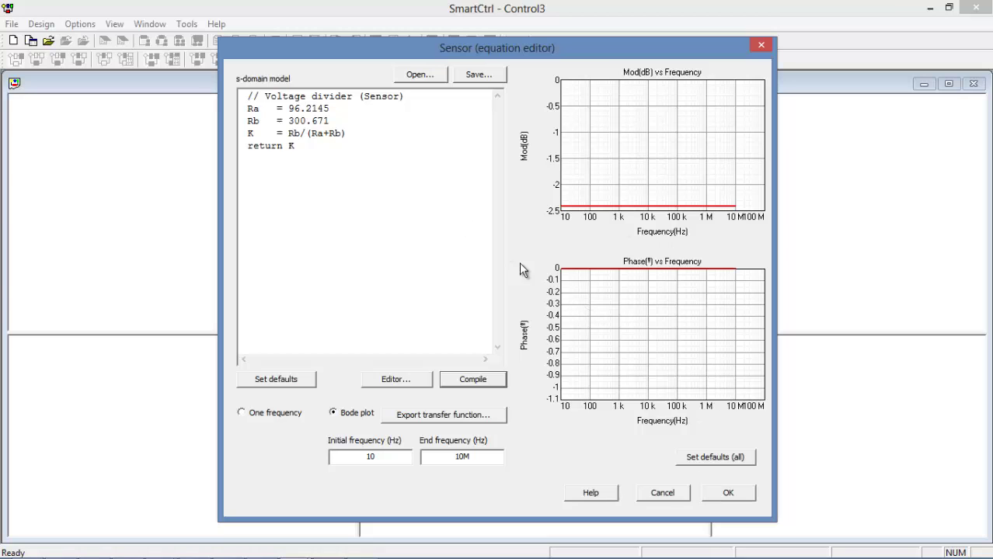
pyautogui.click(728, 494)
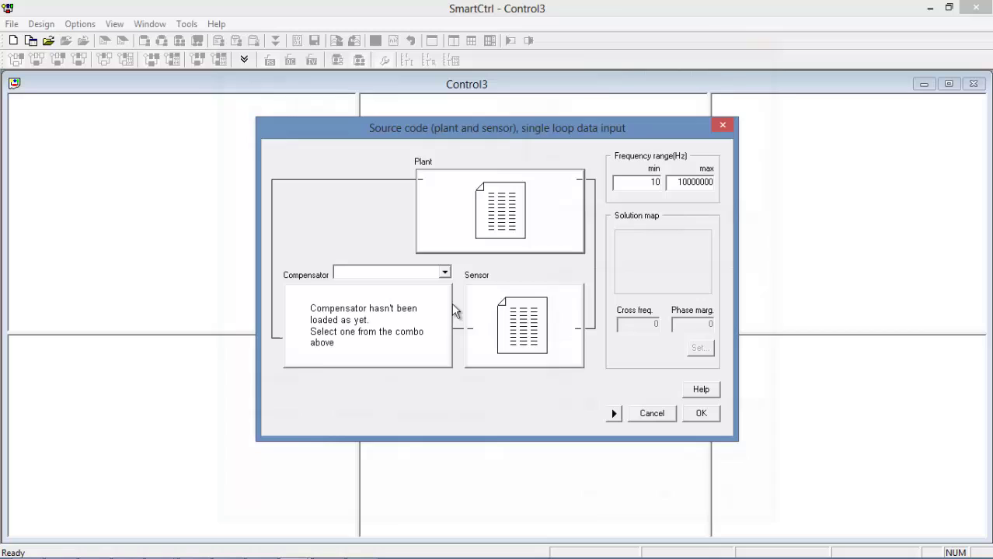
# - Select a PI compensator and accept its default parameters
pyautogui.click(446, 274)
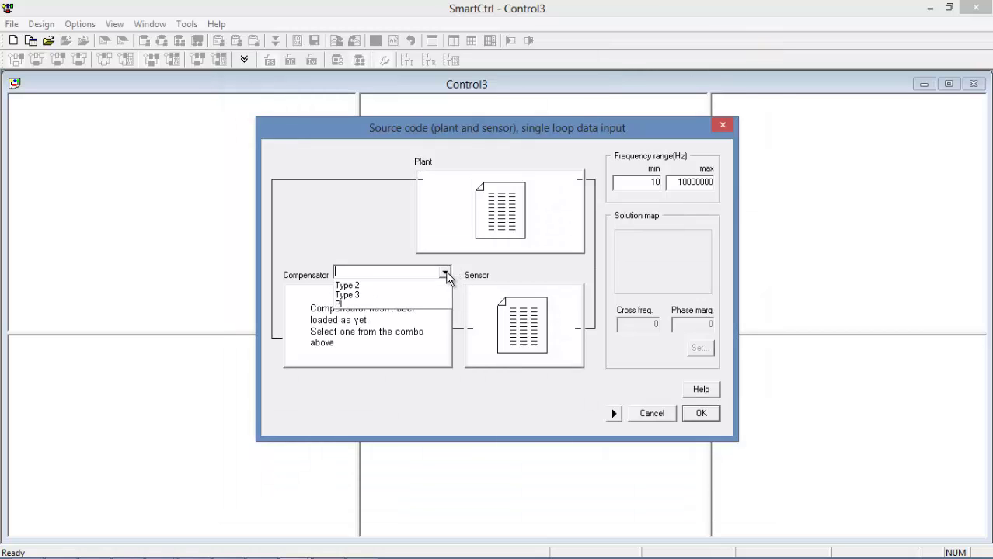
pyautogui.click(380, 304)
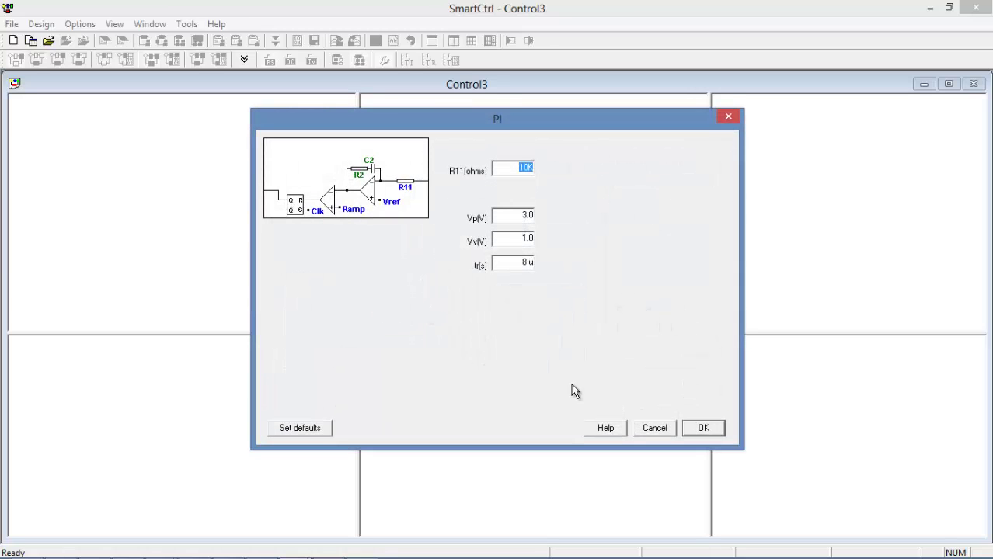
pyautogui.click(713, 426)
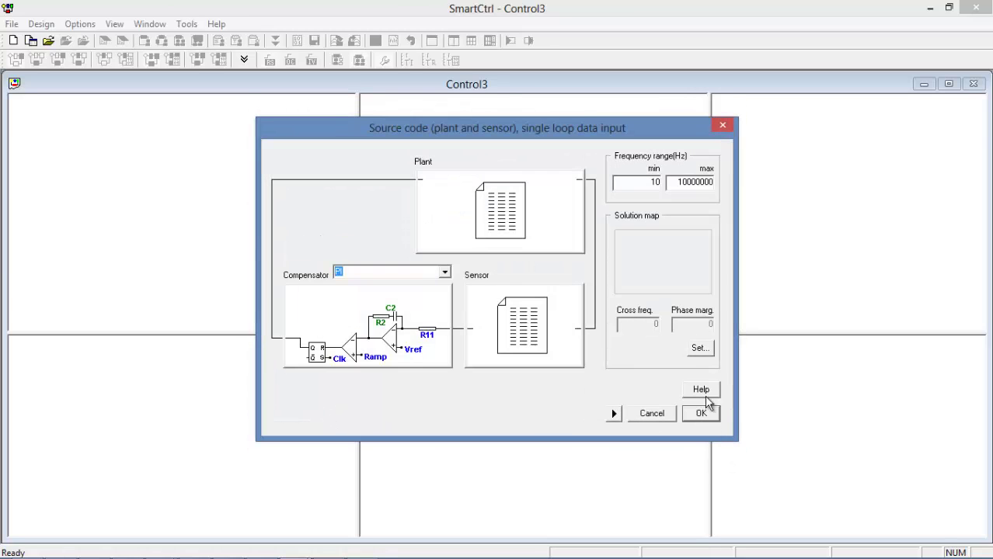
# - Pick a 30.3739 kHz crossover with 24.6667° phase margin on the solution map and generate the design plots
pyautogui.click(699, 350)
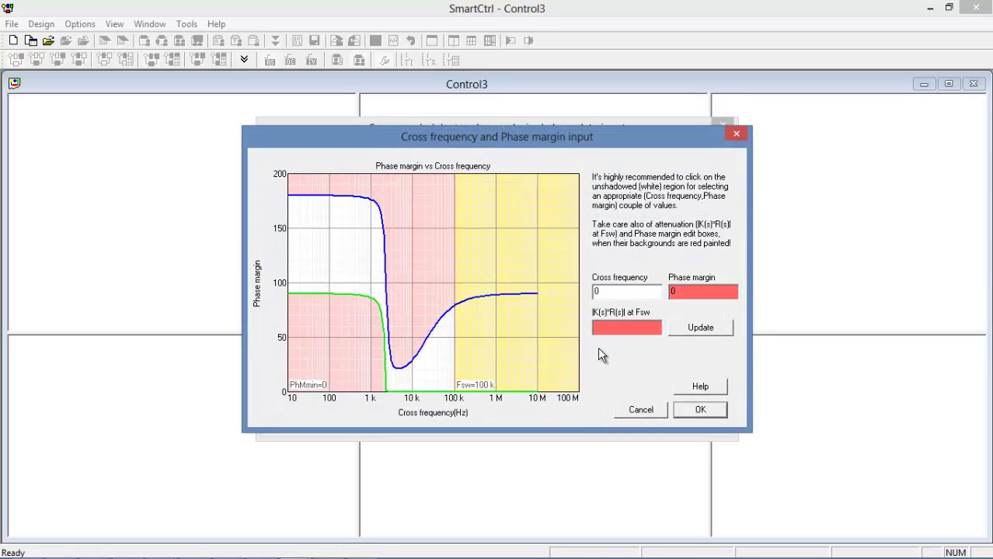
pyautogui.click(433, 365)
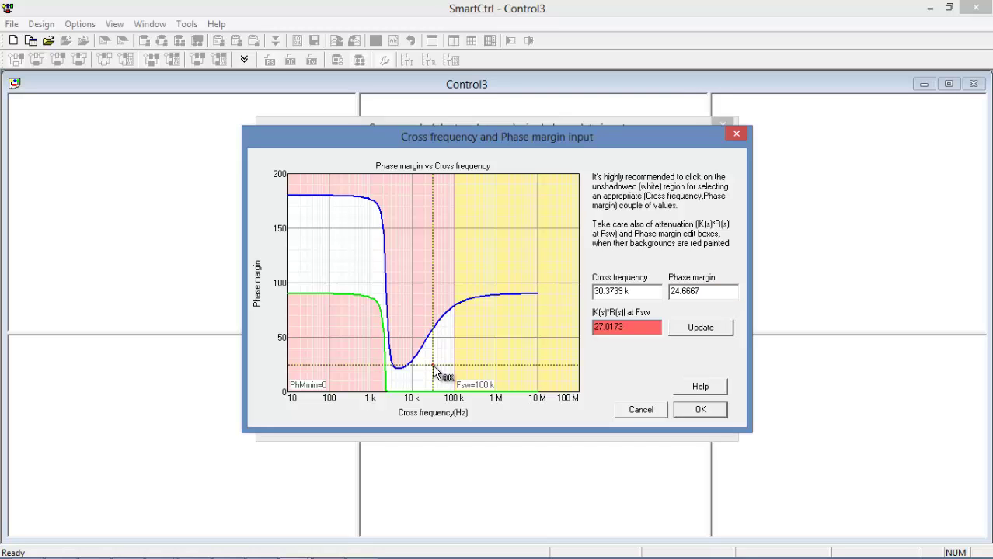
pyautogui.click(714, 418)
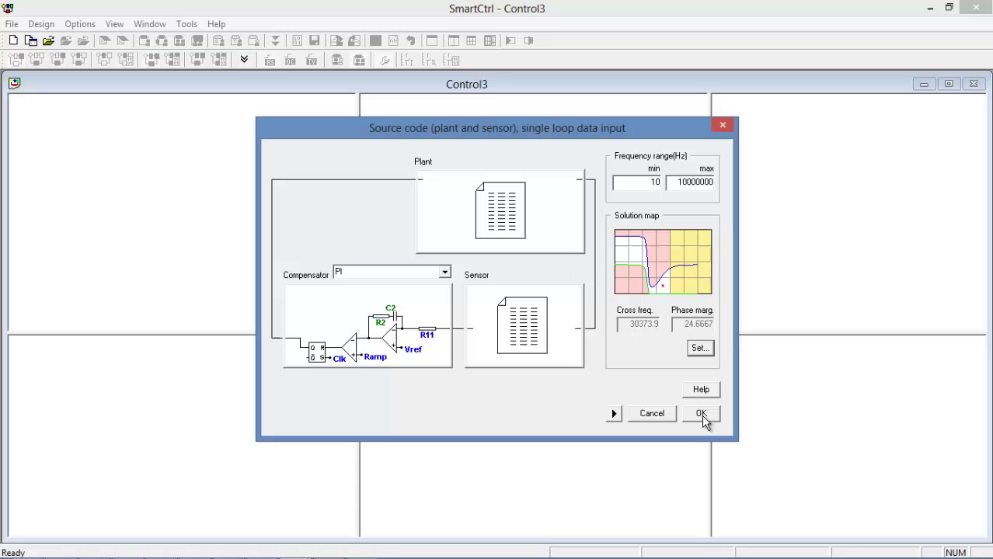
pyautogui.click(701, 415)
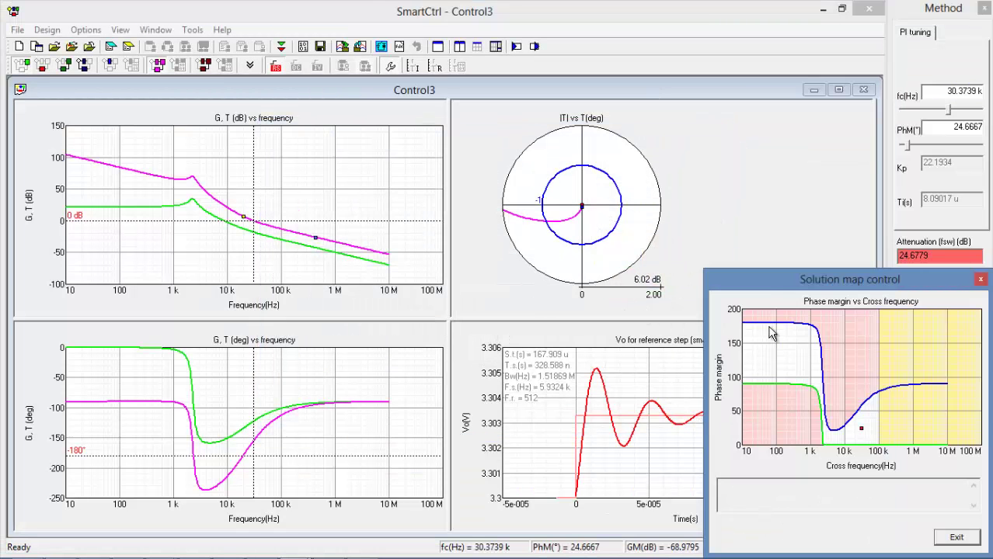
# - Move the Solution map window to the top of the screen, clear of the step response plot
pyautogui.moveTo(723, 208); pyautogui.dragTo(689, 76)
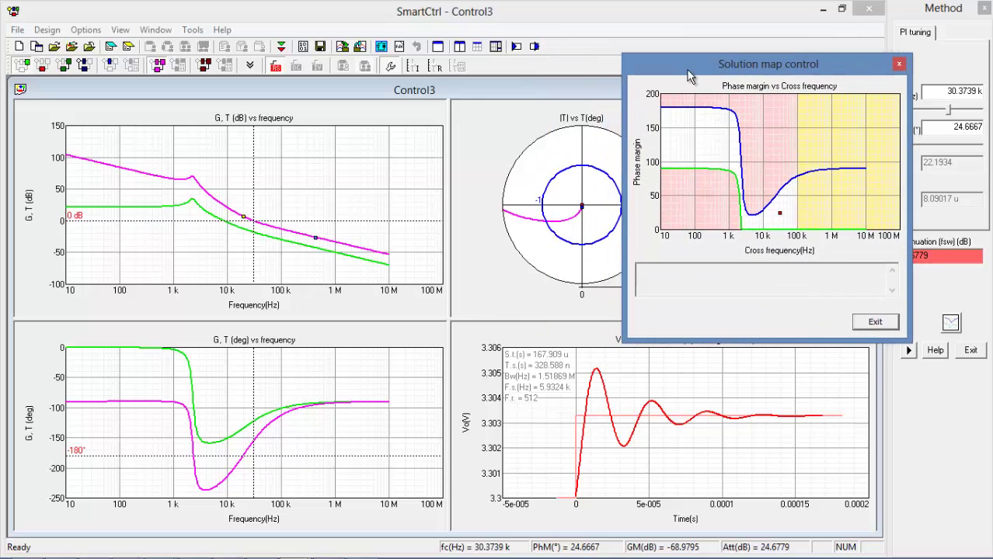
# - Show the closed-loop transfer function on both Bode plots and retune to a 30.8576 kHz crossover, 26.738° phase margin
pyautogui.click(44, 71)
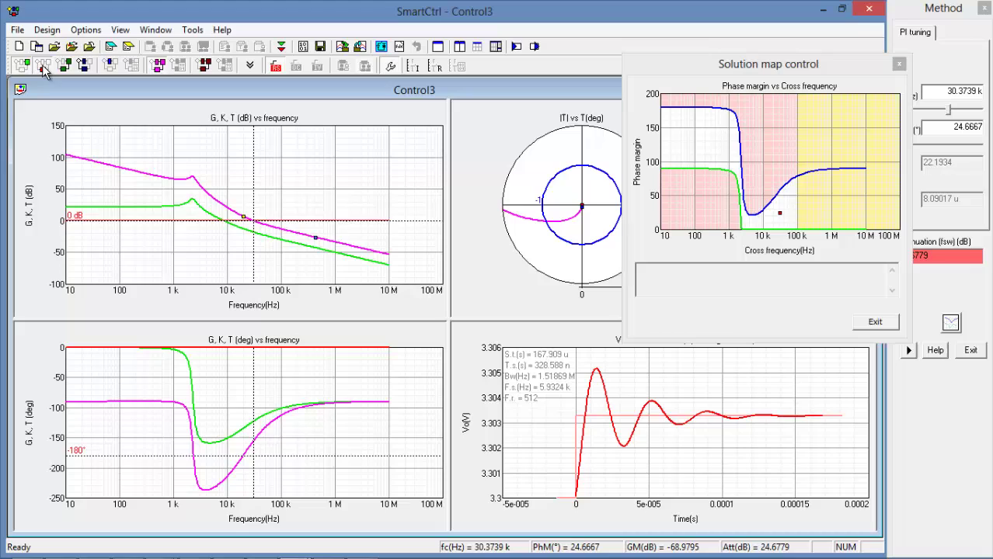
pyautogui.click(44, 70)
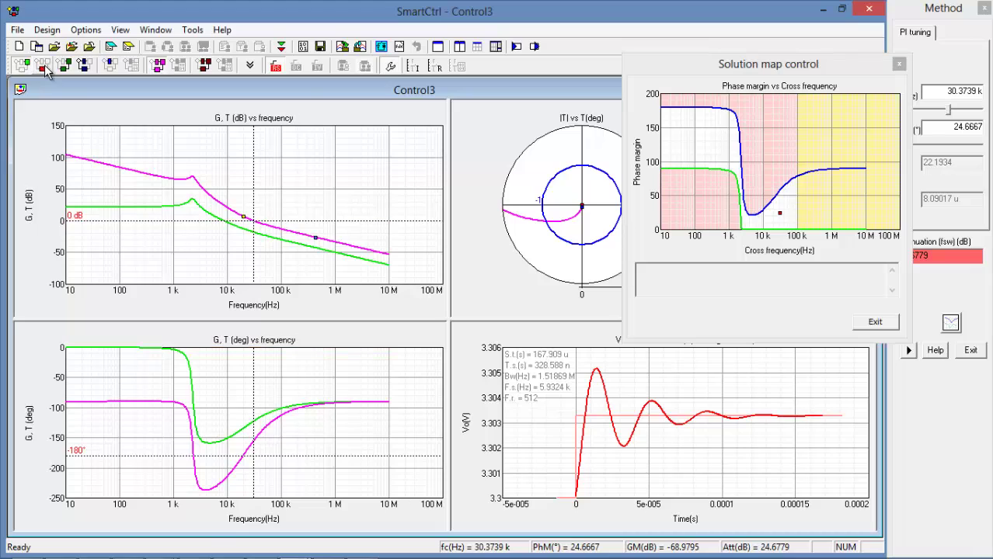
pyautogui.click(205, 68)
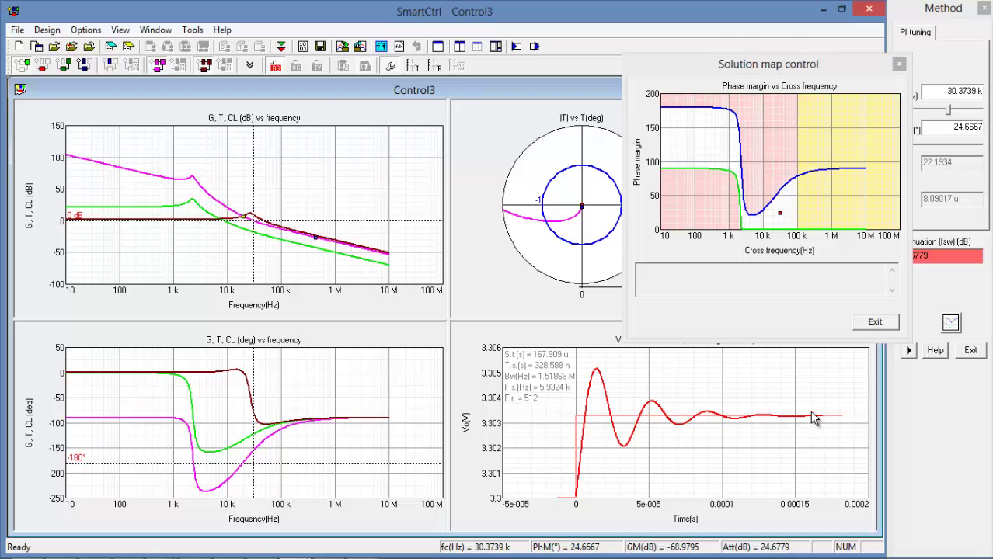
pyautogui.moveTo(717, 68)
pyautogui.mouseDown()
pyautogui.moveTo(572, 56)
pyautogui.moveTo(602, 45)
pyautogui.moveTo(651, 53)
pyautogui.moveTo(674, 80)
pyautogui.moveTo(721, 73)
pyautogui.mouseUp()
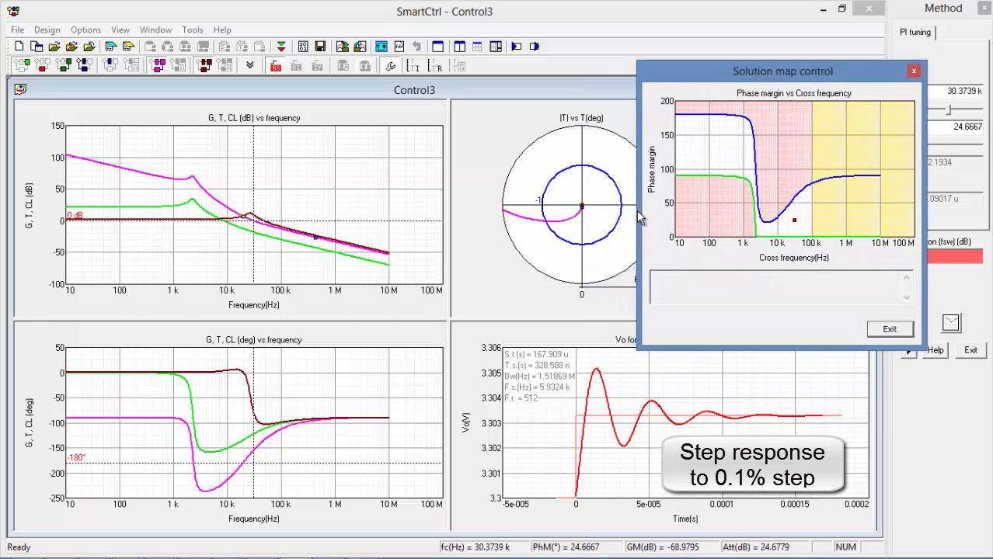
pyautogui.click(794, 220)
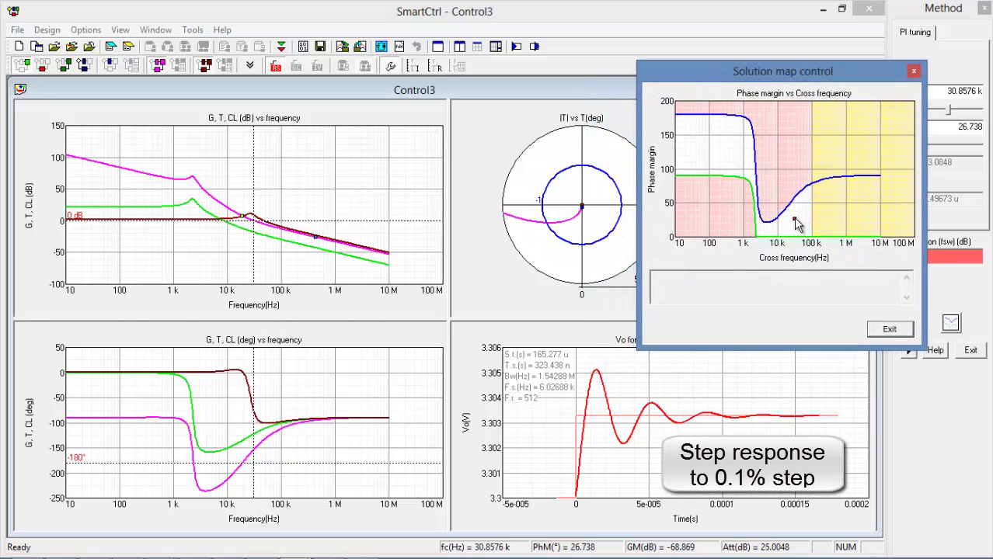
# - Slide the operating point to a 64.3444 kHz crossover and 47.0588° phase margin, giving Kp 57.7254 and Ti 5.03998 µs
pyautogui.click(800, 215)
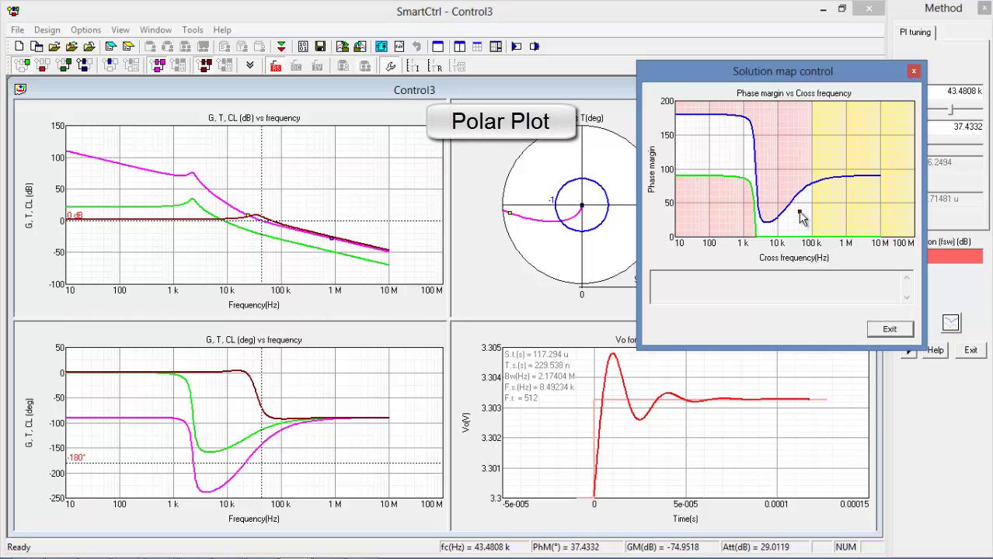
pyautogui.moveTo(802, 220)
pyautogui.mouseDown()
pyautogui.moveTo(807, 206)
pyautogui.moveTo(796, 232)
pyautogui.moveTo(806, 208)
pyautogui.mouseUp()
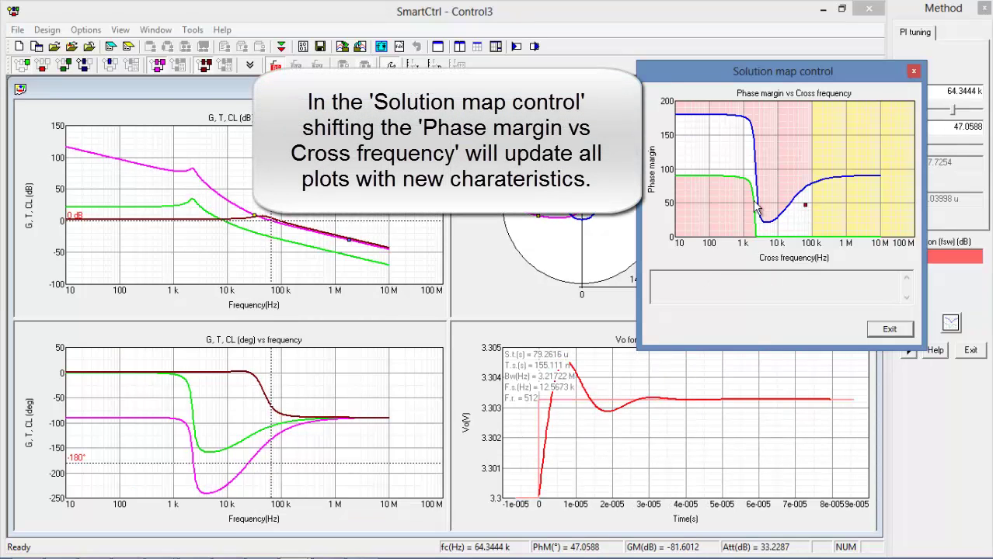
pyautogui.moveTo(793, 74); pyautogui.dragTo(688, 76)
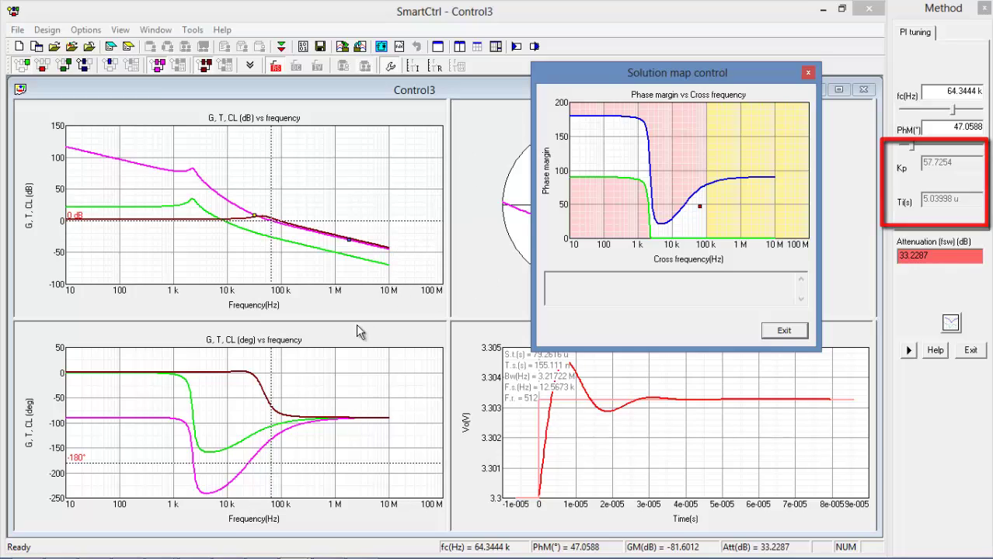
# - Add C = 5e-4 to the sensor model, change K to Rb/((Ra+Rb)+s*C), and compile it
pyautogui.click(282, 49)
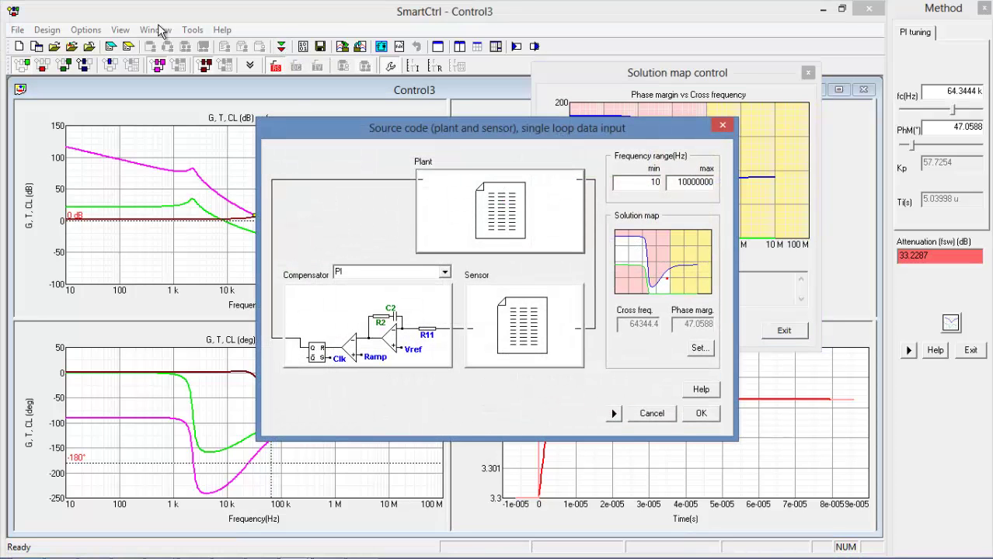
pyautogui.click(509, 322)
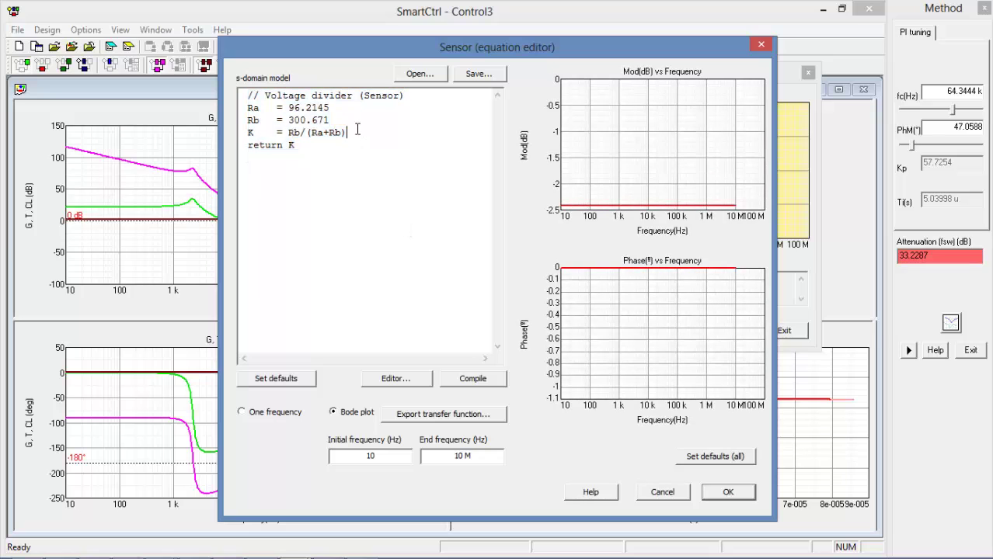
pyautogui.press('Up')
pyautogui.press('Return')
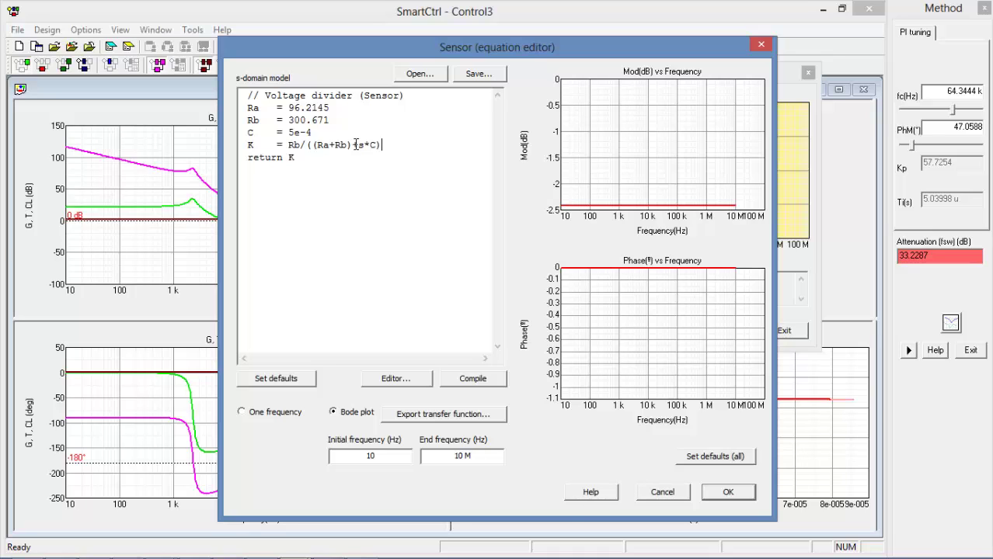
pyautogui.click(470, 379)
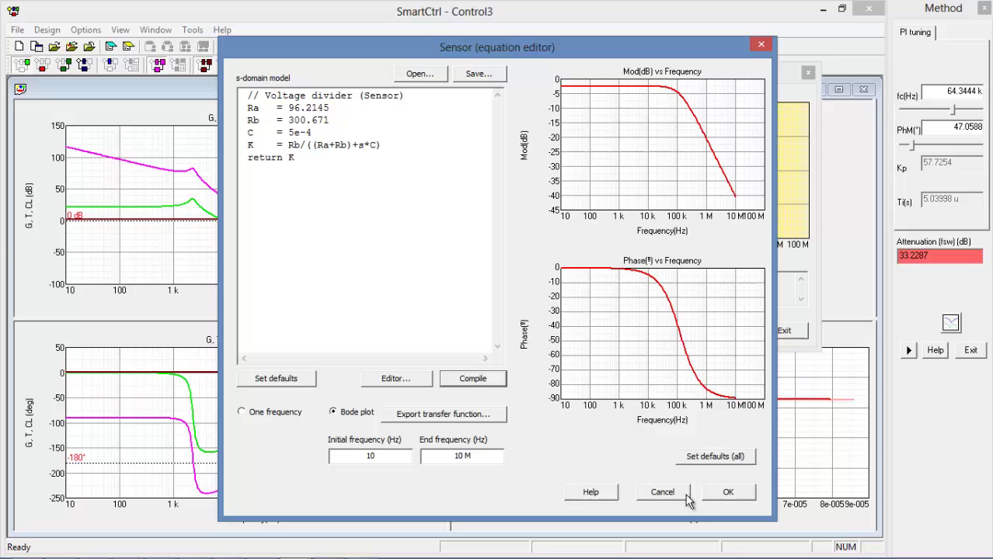
# - Accept the new sensor, reload the default PI compensator, and cancel the phase-margin picker without choosing a point
pyautogui.click(727, 493)
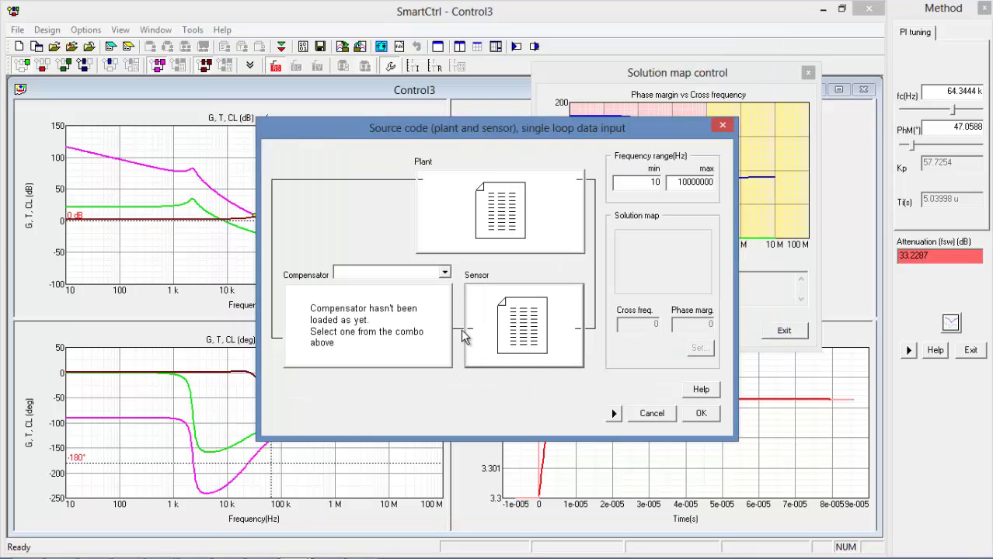
pyautogui.click(444, 274)
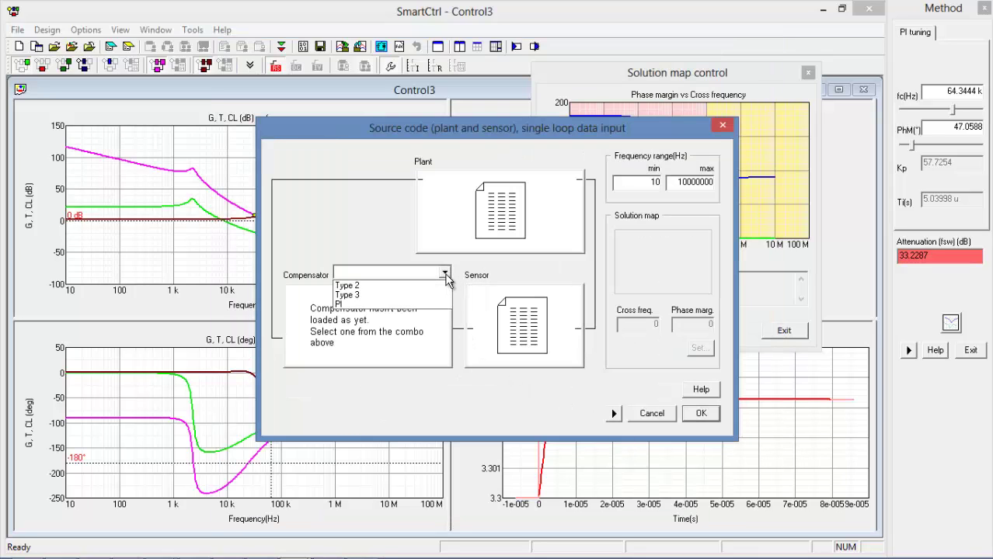
pyautogui.click(406, 304)
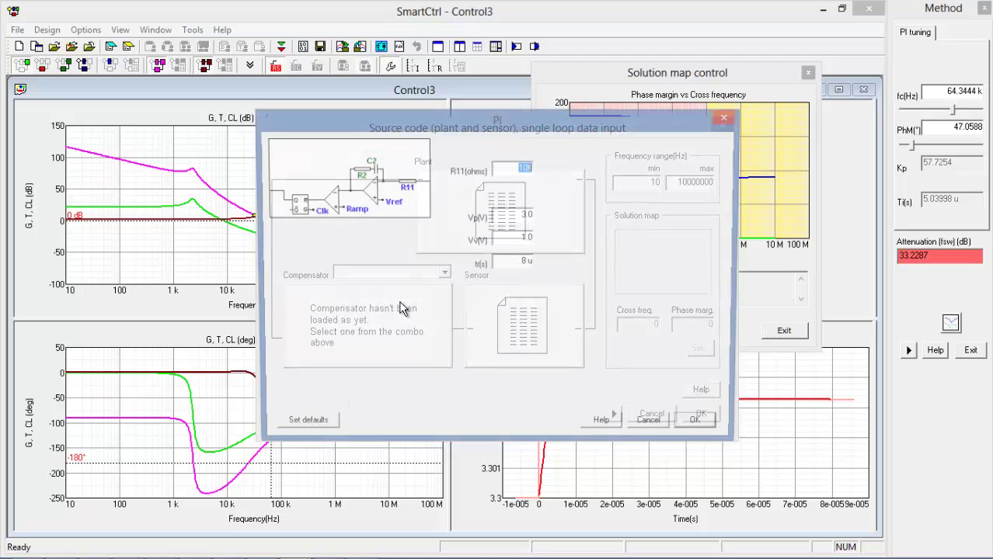
pyautogui.click(704, 429)
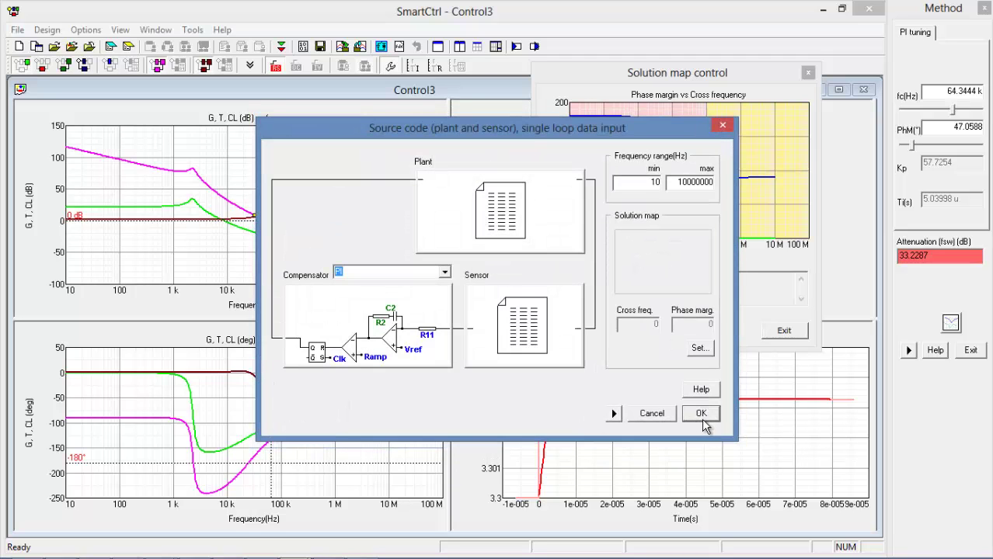
pyautogui.click(702, 349)
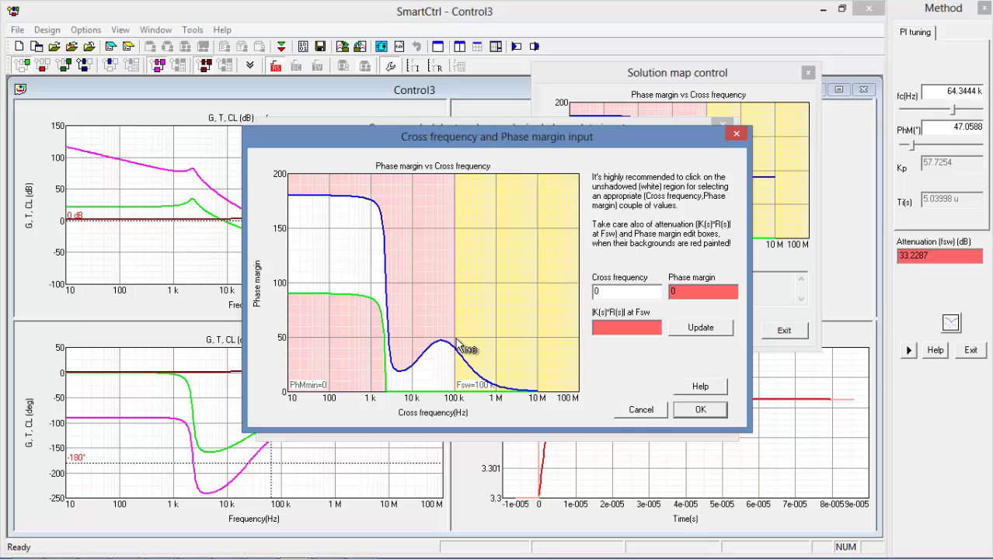
pyautogui.click(641, 409)
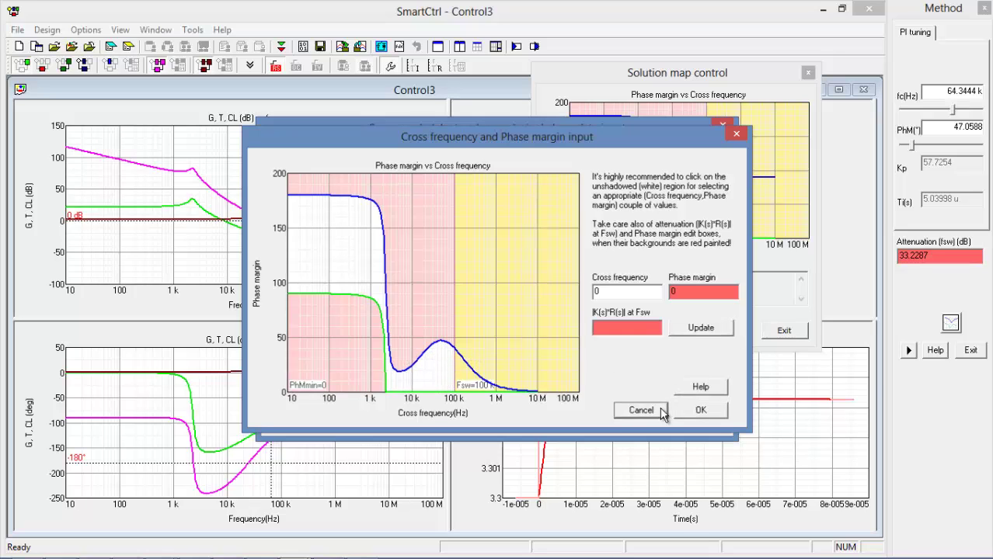
# - Change the compensator type to Type 3 and confirm its parameters
pyautogui.click(444, 272)
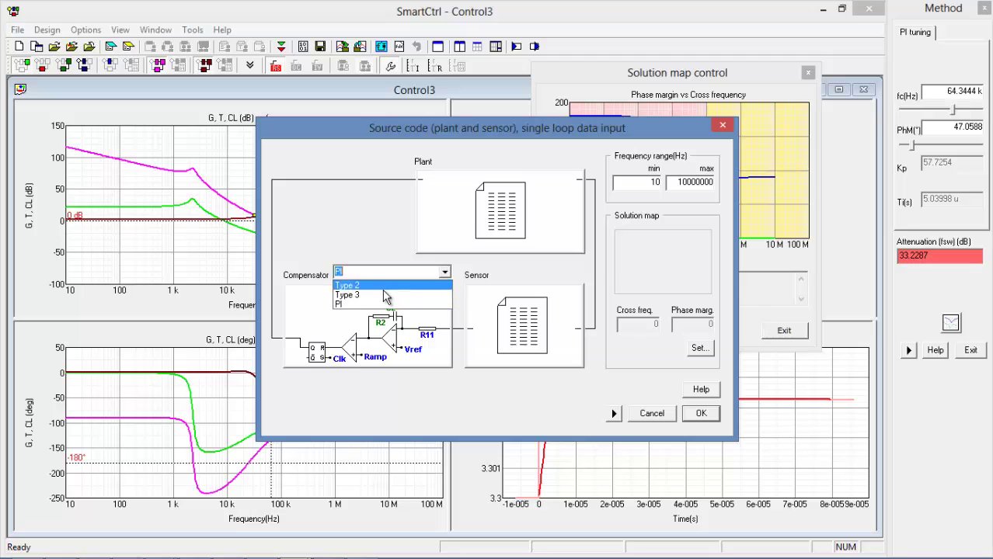
pyautogui.click(373, 302)
pyautogui.click(707, 431)
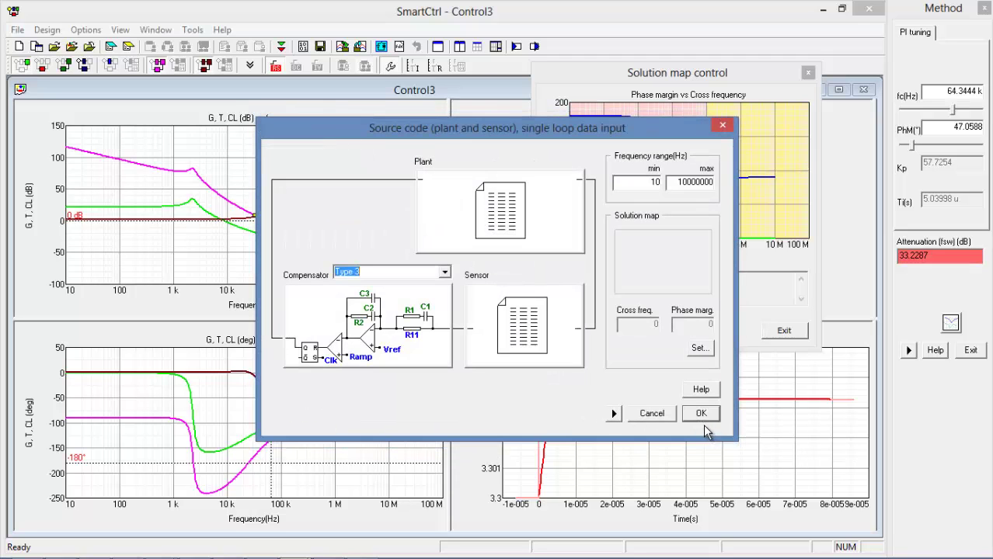
# - Retune the Type 3 loop to a 35.743 kHz crossover with 73.5294° phase margin
pyautogui.click(696, 354)
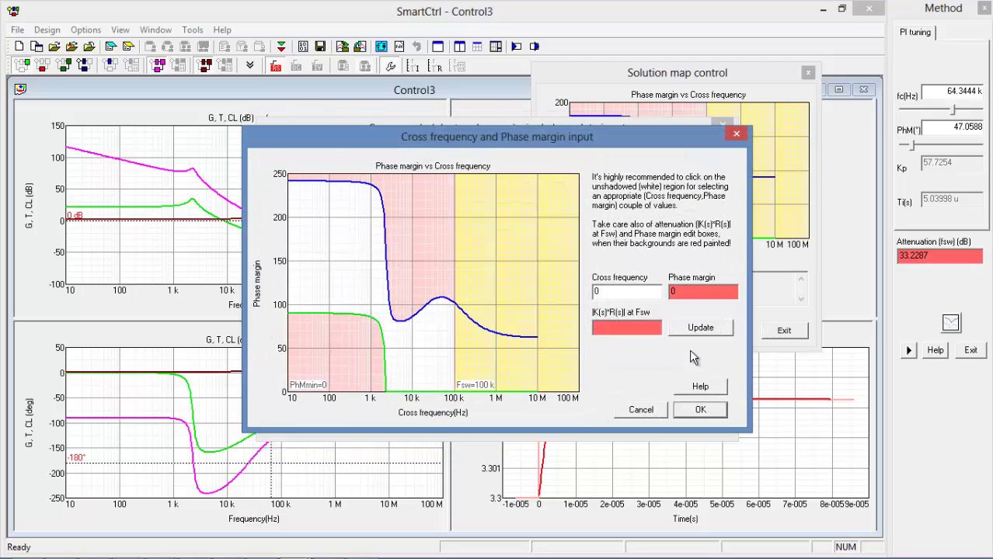
pyautogui.click(433, 339)
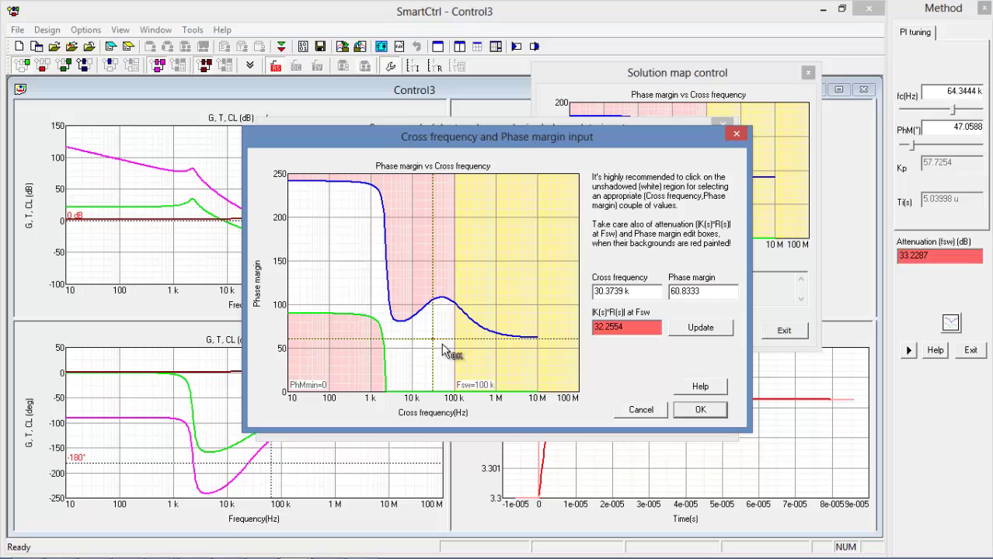
pyautogui.click(682, 411)
pyautogui.click(713, 414)
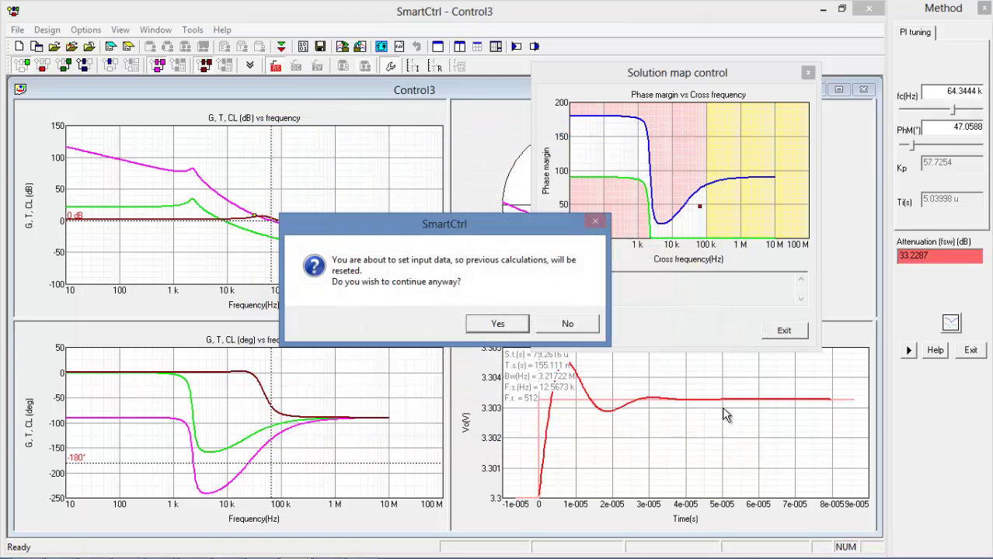
pyautogui.click(497, 324)
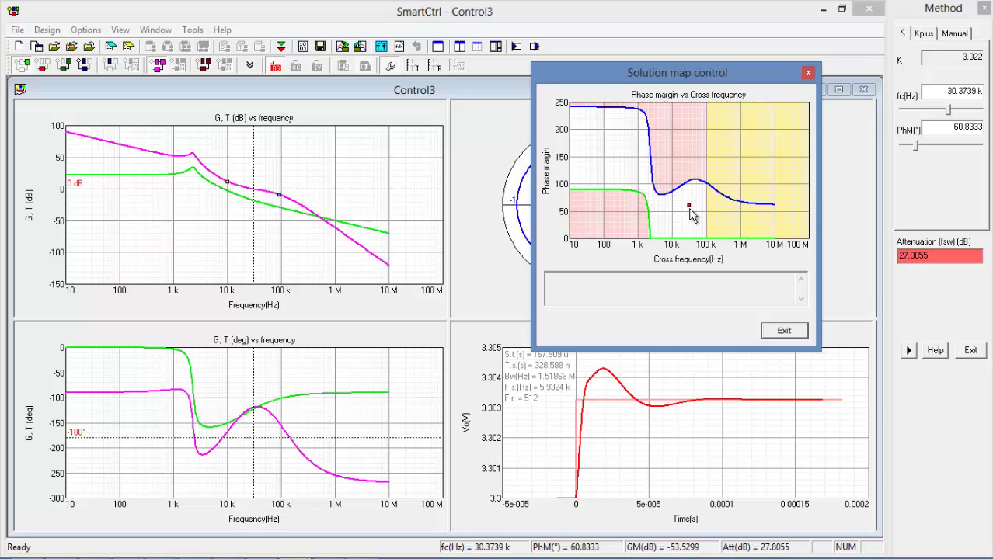
pyautogui.moveTo(689, 206)
pyautogui.mouseDown()
pyautogui.moveTo(702, 204)
pyautogui.moveTo(694, 208)
pyautogui.moveTo(698, 195)
pyautogui.moveTo(694, 205)
pyautogui.mouseUp()
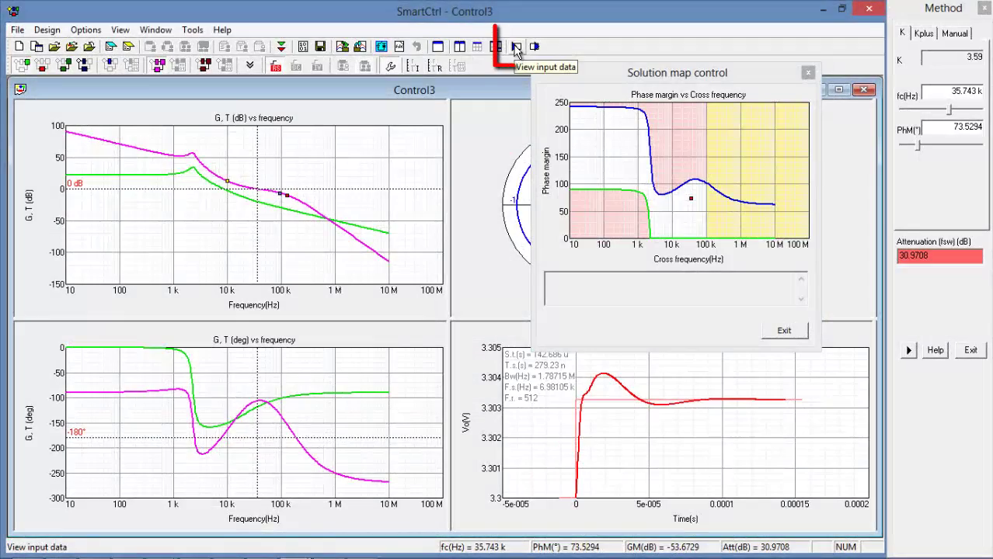
pyautogui.click(516, 47)
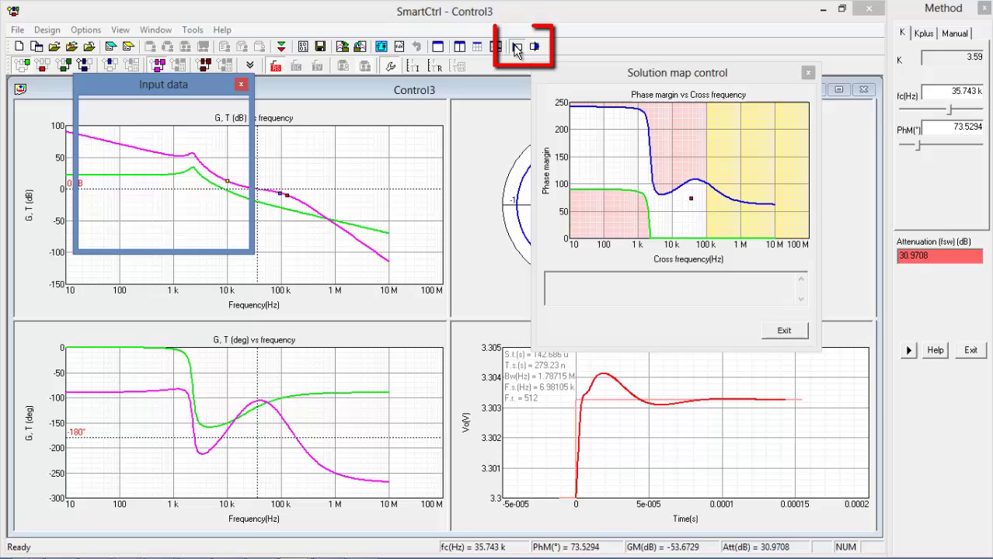
pyautogui.moveTo(249, 259); pyautogui.dragTo(399, 535)
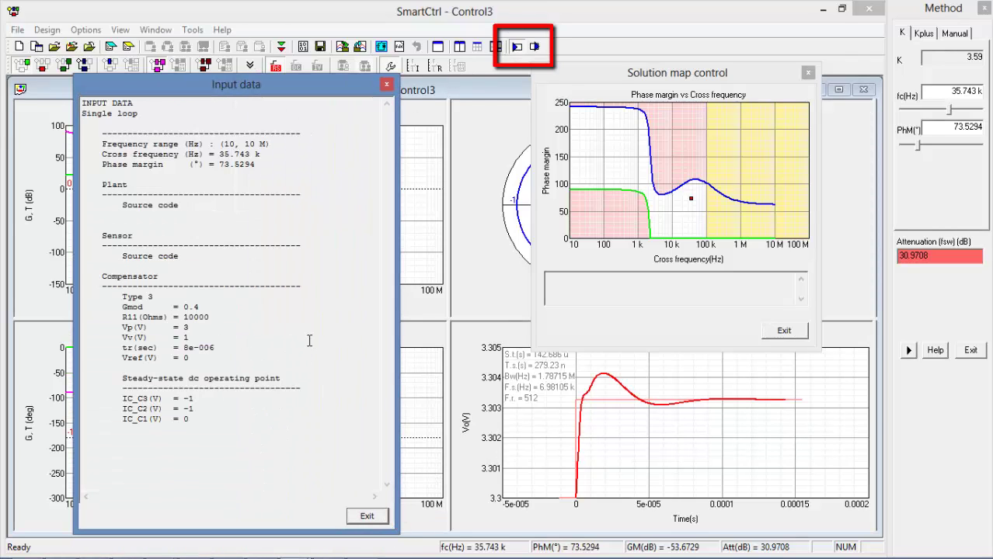
pyautogui.click(386, 84)
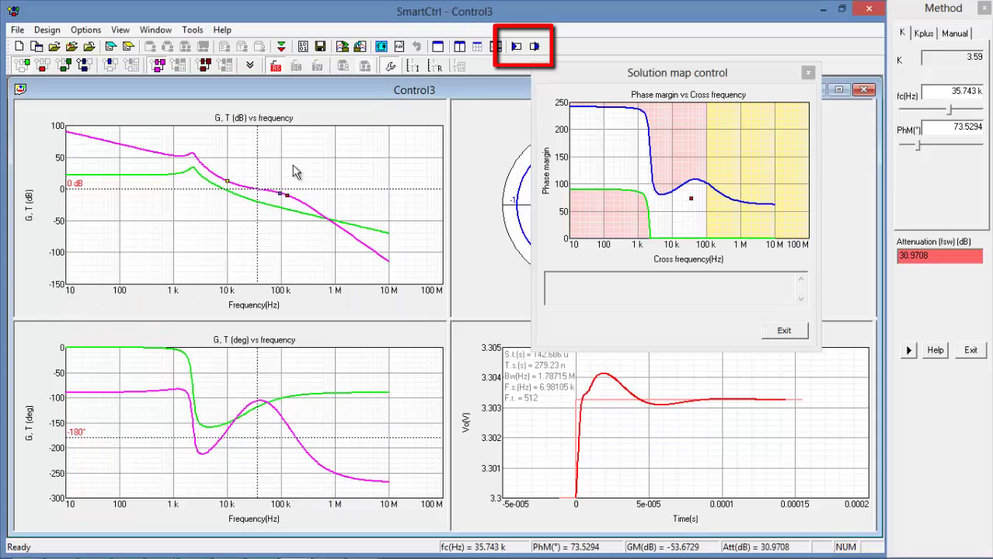
pyautogui.click(535, 47)
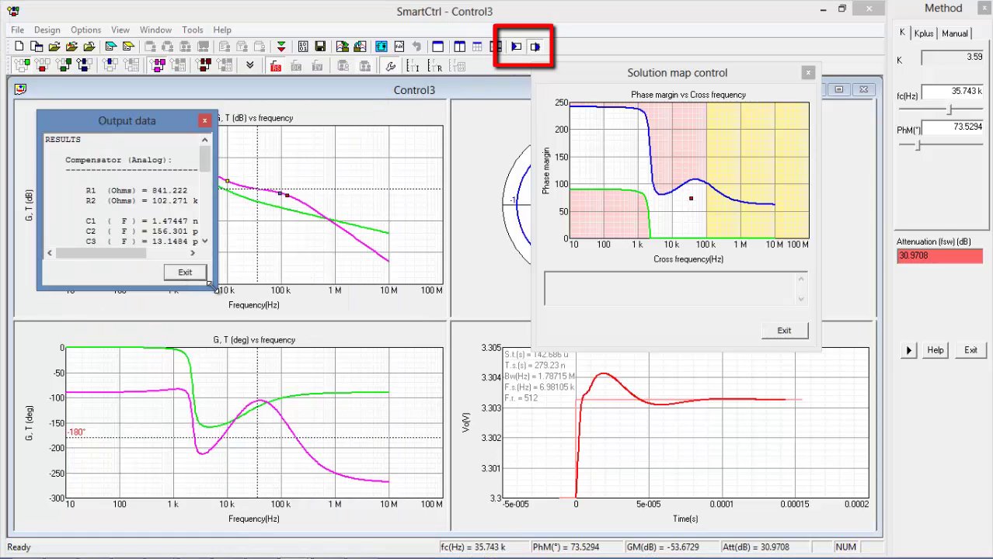
pyautogui.moveTo(217, 290); pyautogui.dragTo(404, 521)
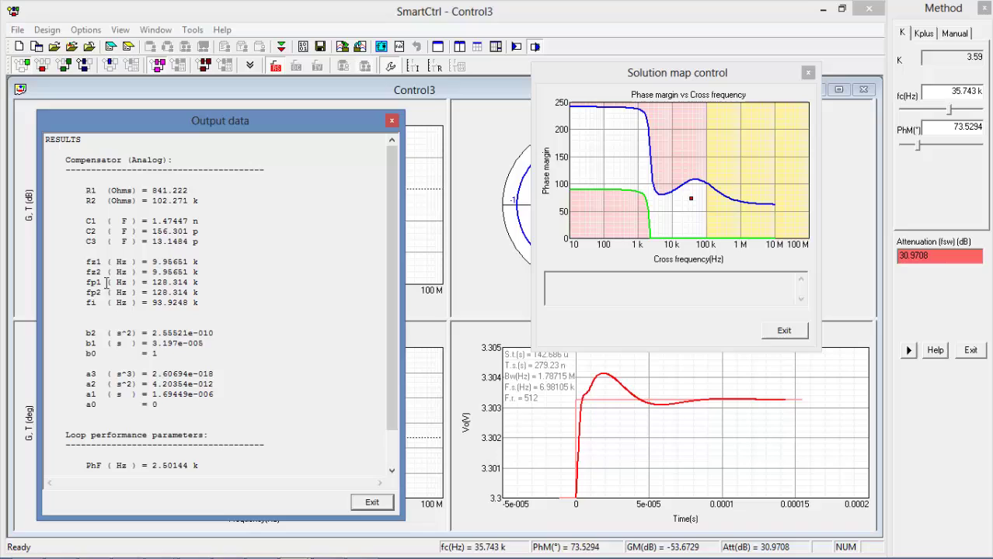